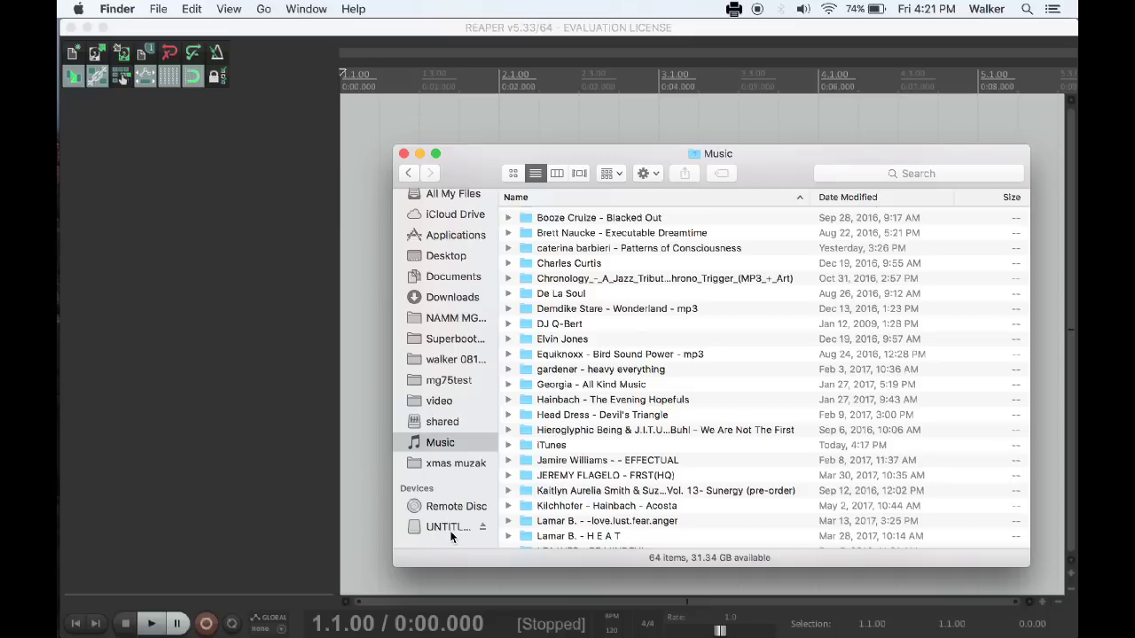
Open the UNTITLED 2 drive in the Finder sidebar to list its WAV files
click(448, 526)
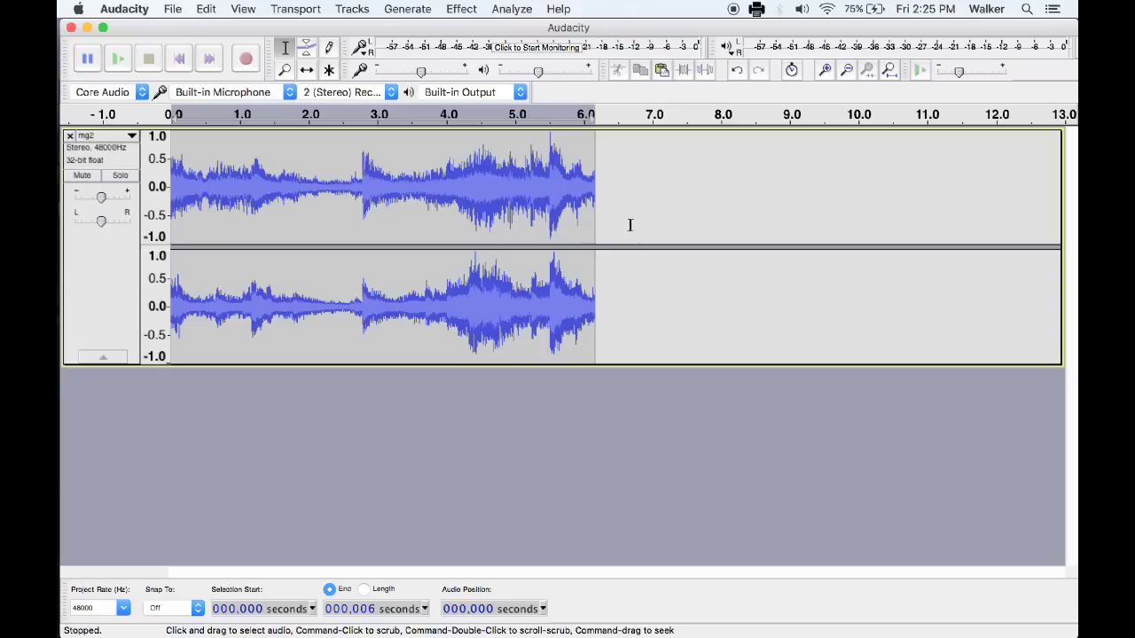
Check REAPER, then keep Audacity's project rate for the mg2 track at 48000 Hz
key(super+Tab)
key(super+Tab)
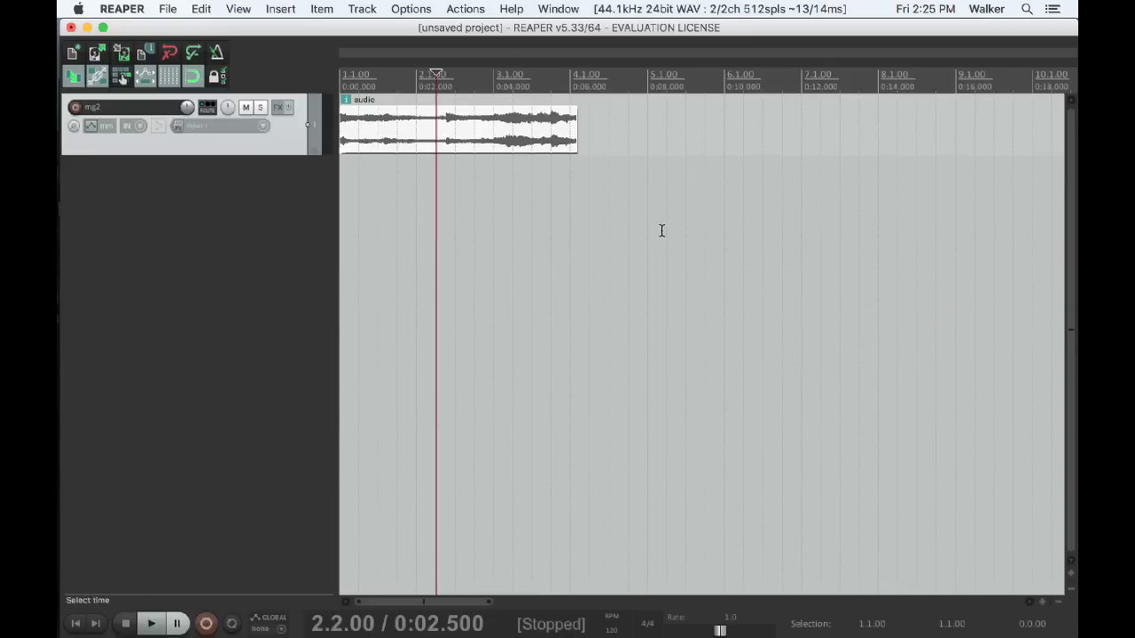
key(super+Tab)
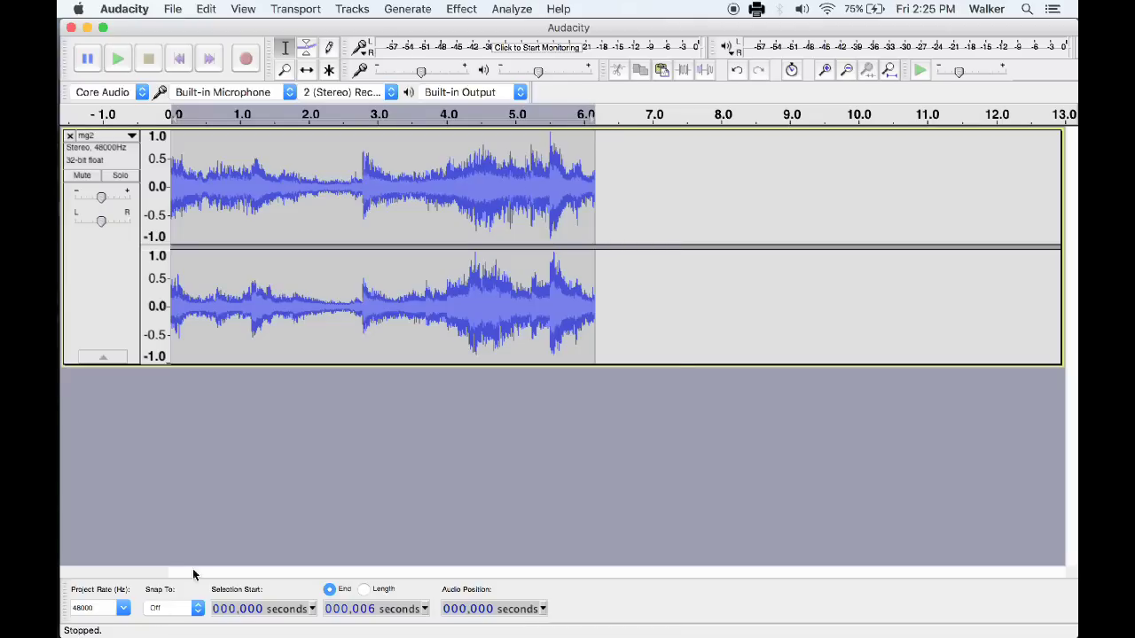
click(123, 608)
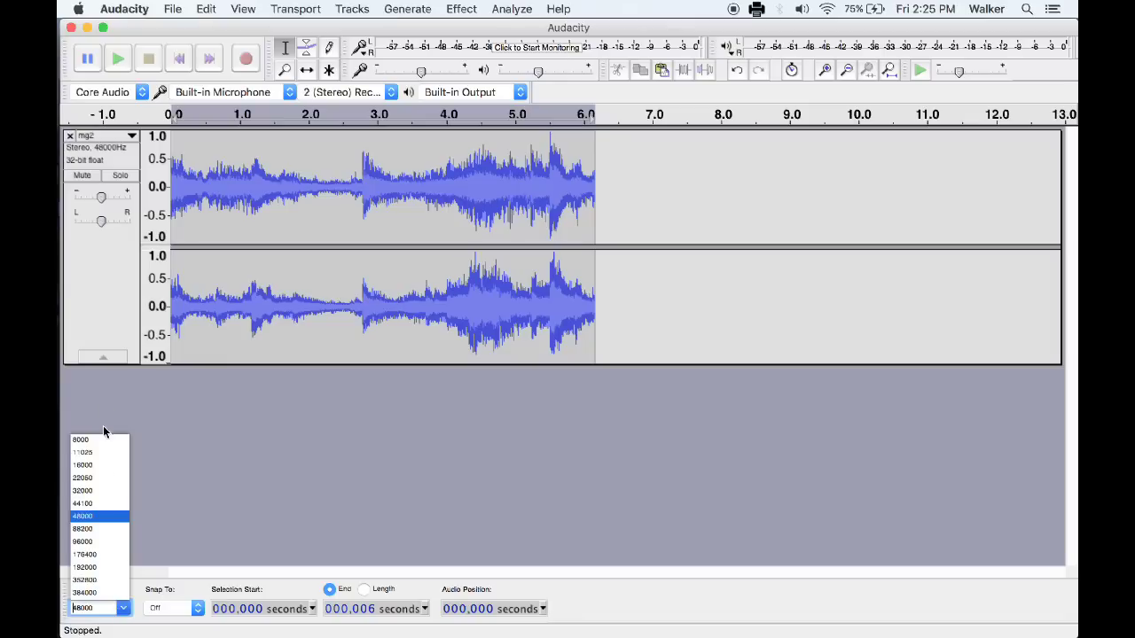
click(86, 519)
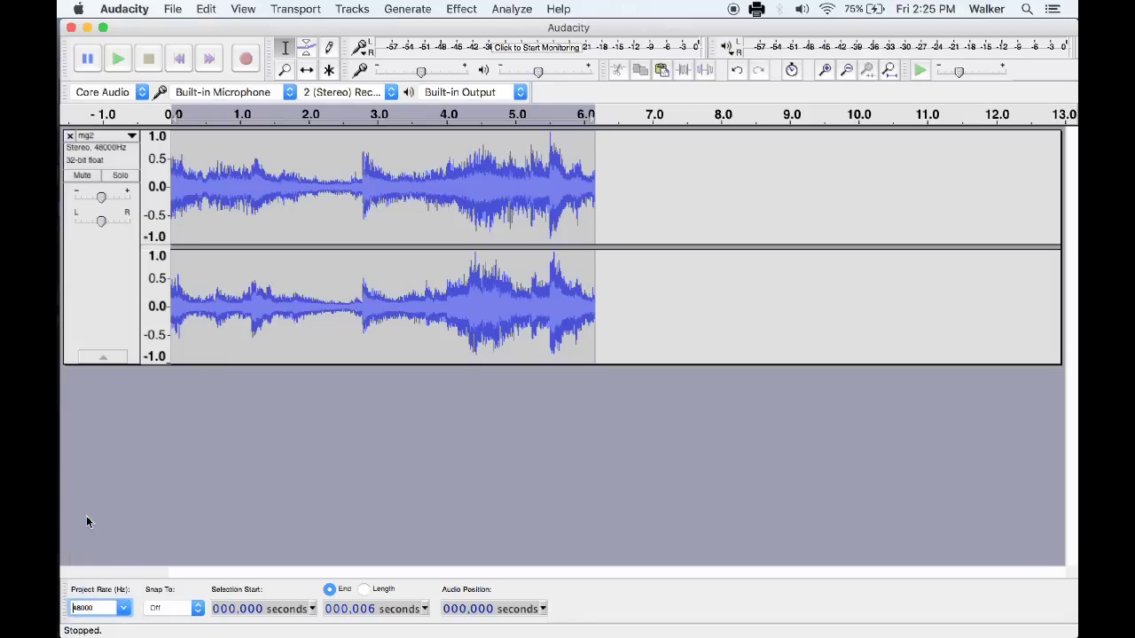
Start exporting the Audacity audio in WAV 32-bit float PCM format
click(169, 9)
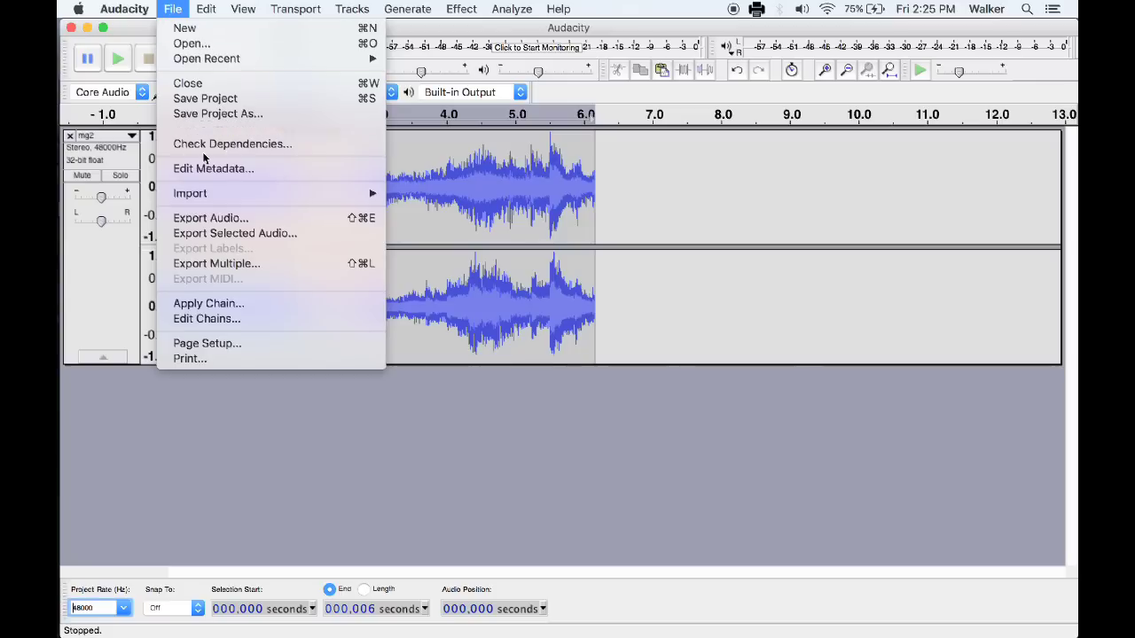
click(222, 218)
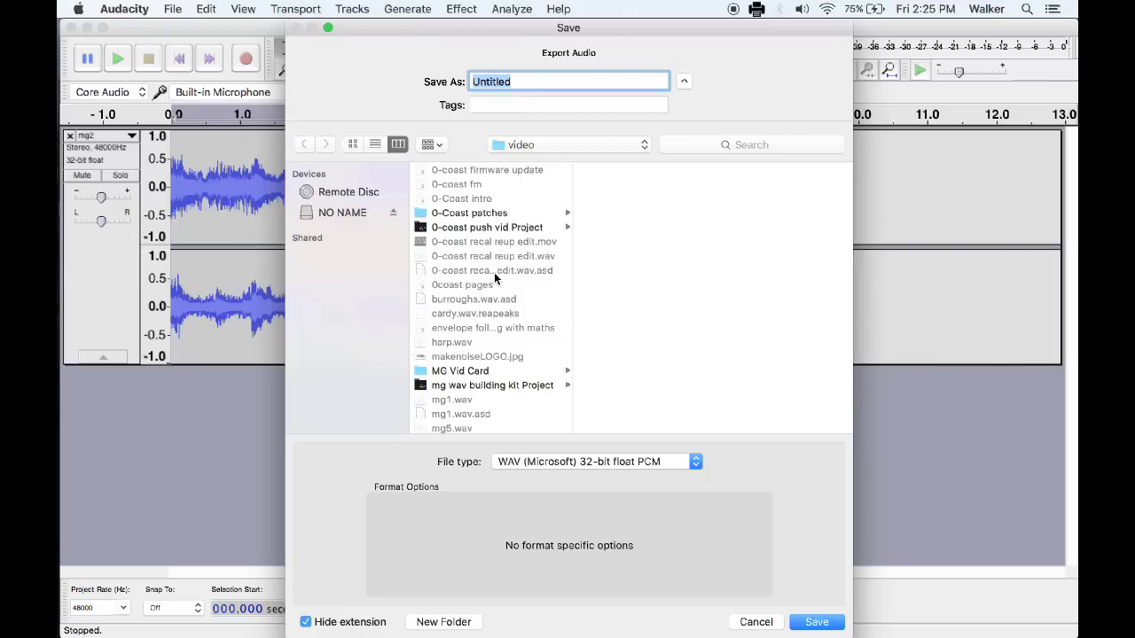
click(620, 461)
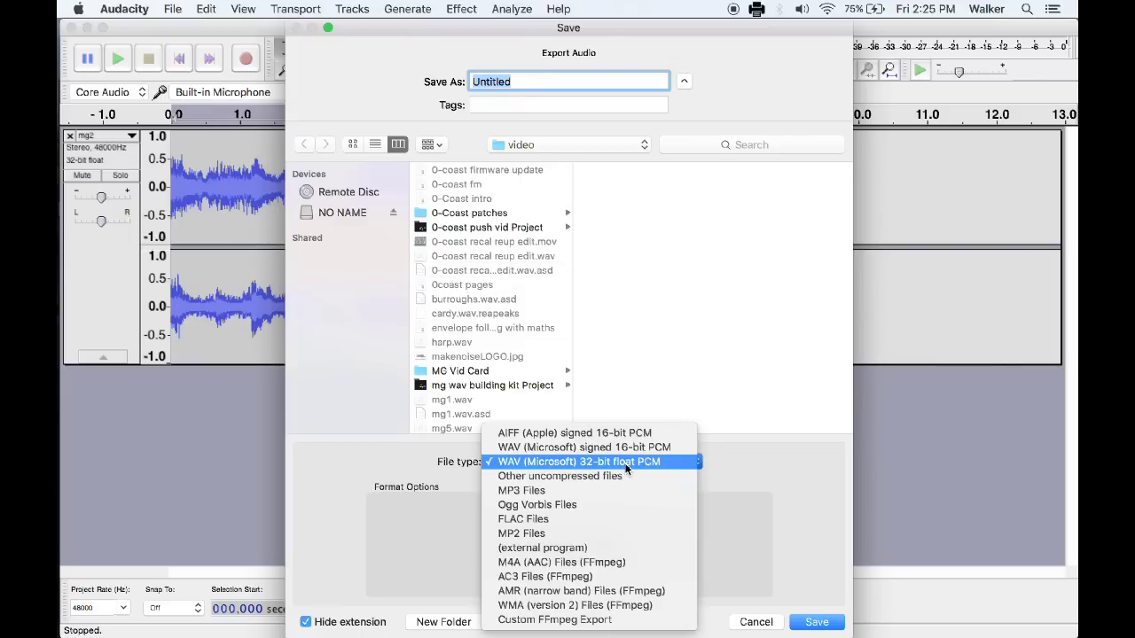
click(627, 462)
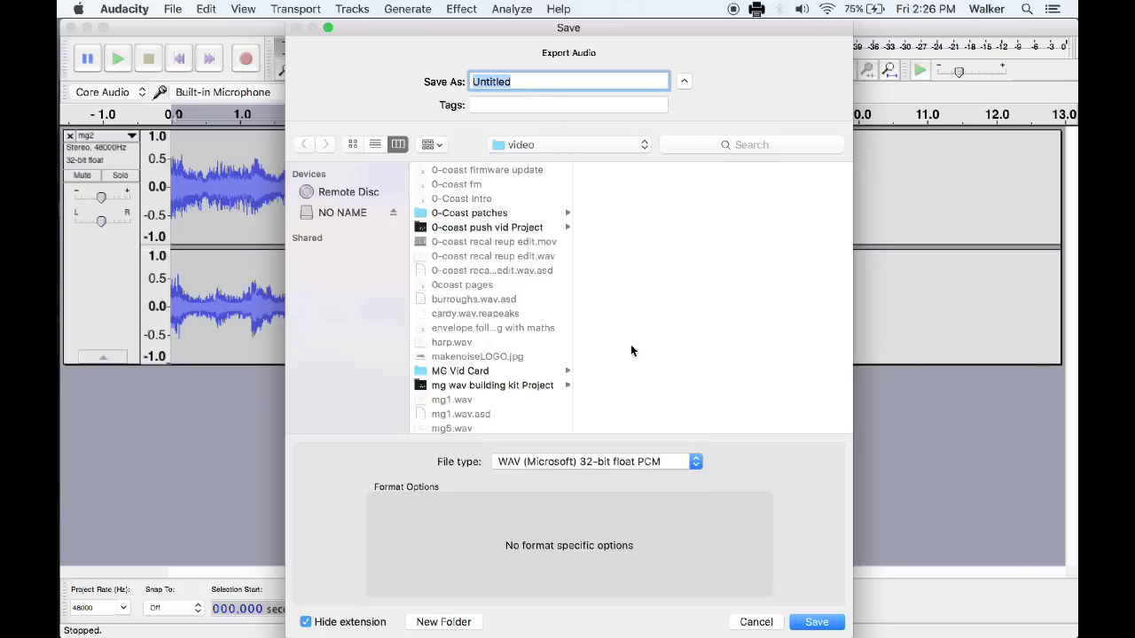
Create a Piano folder and save the export there as mg1.wav with empty metadata
click(443, 623)
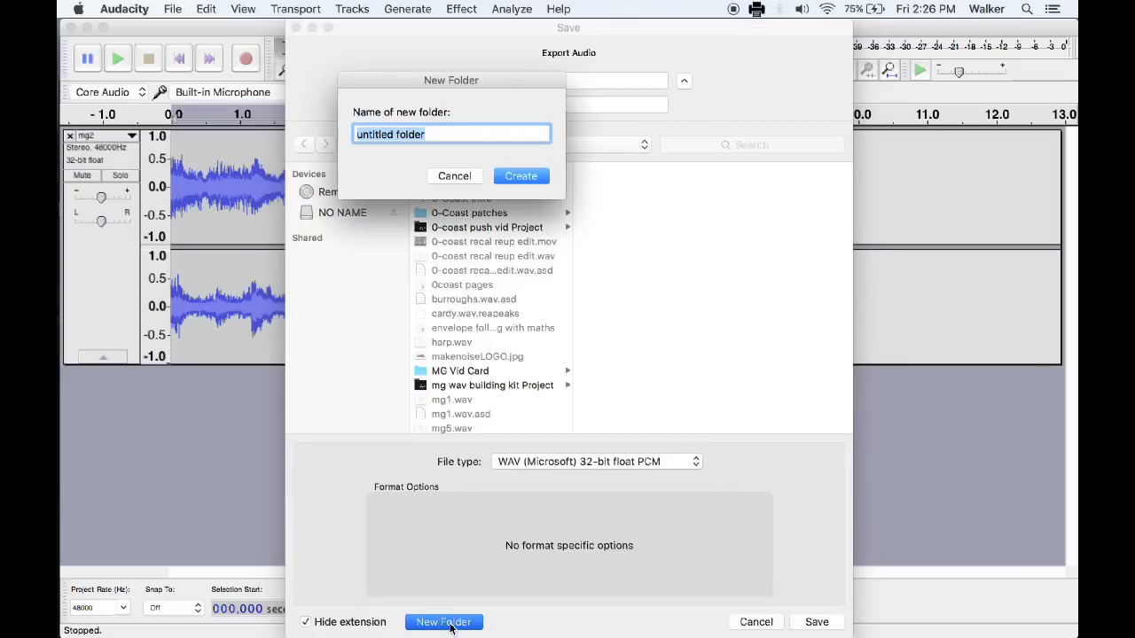
text(Pl)
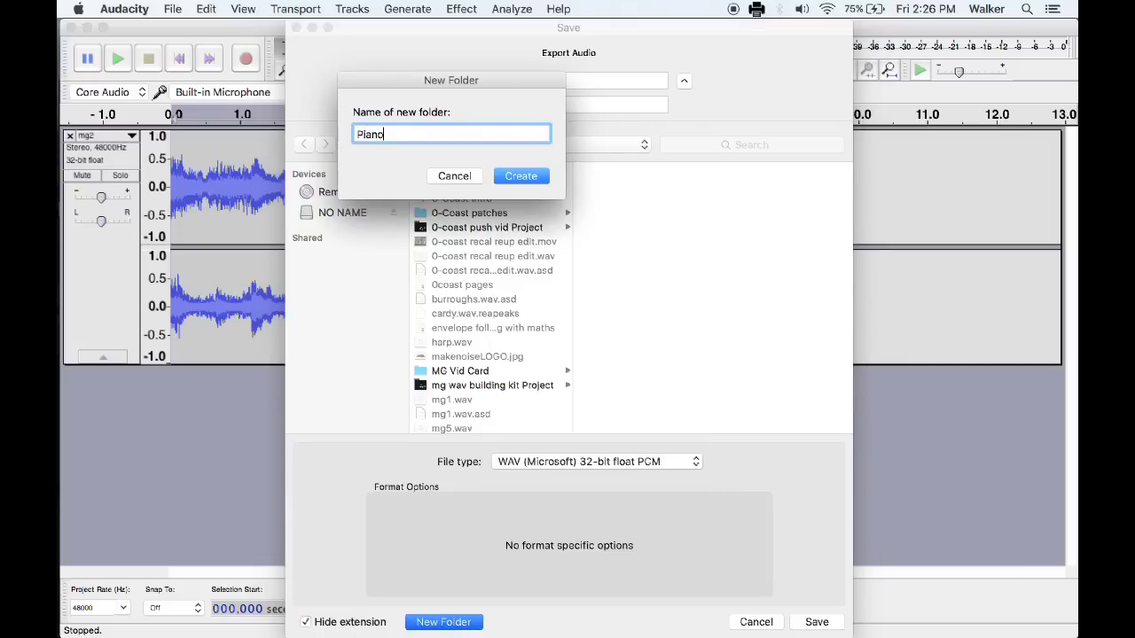
text(ano)
key(Return)
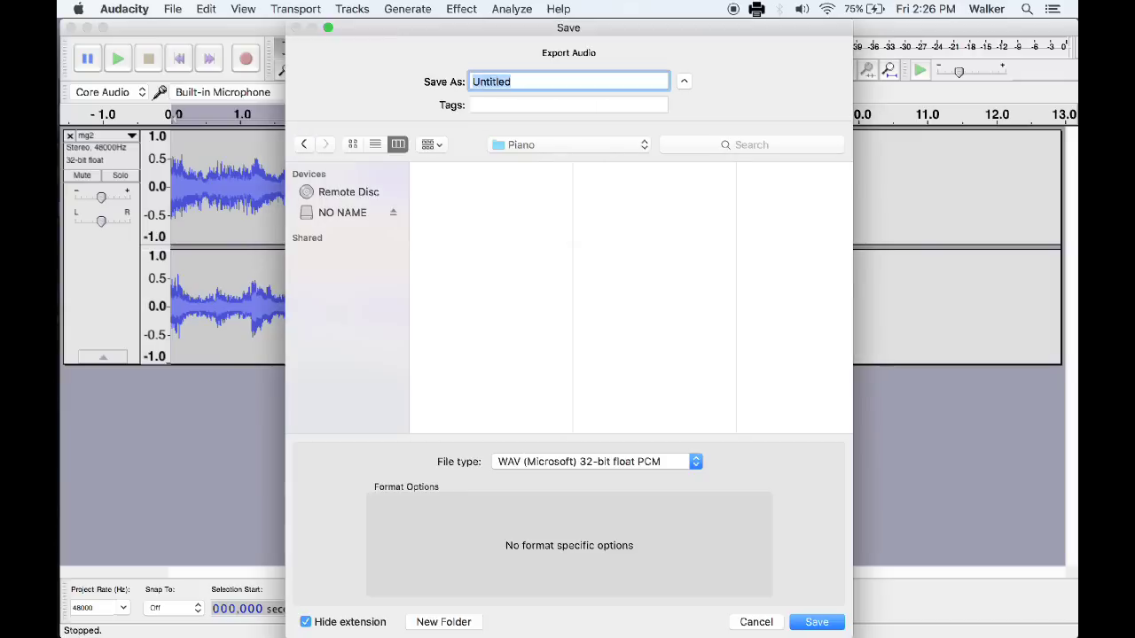
text(mg1.wav)
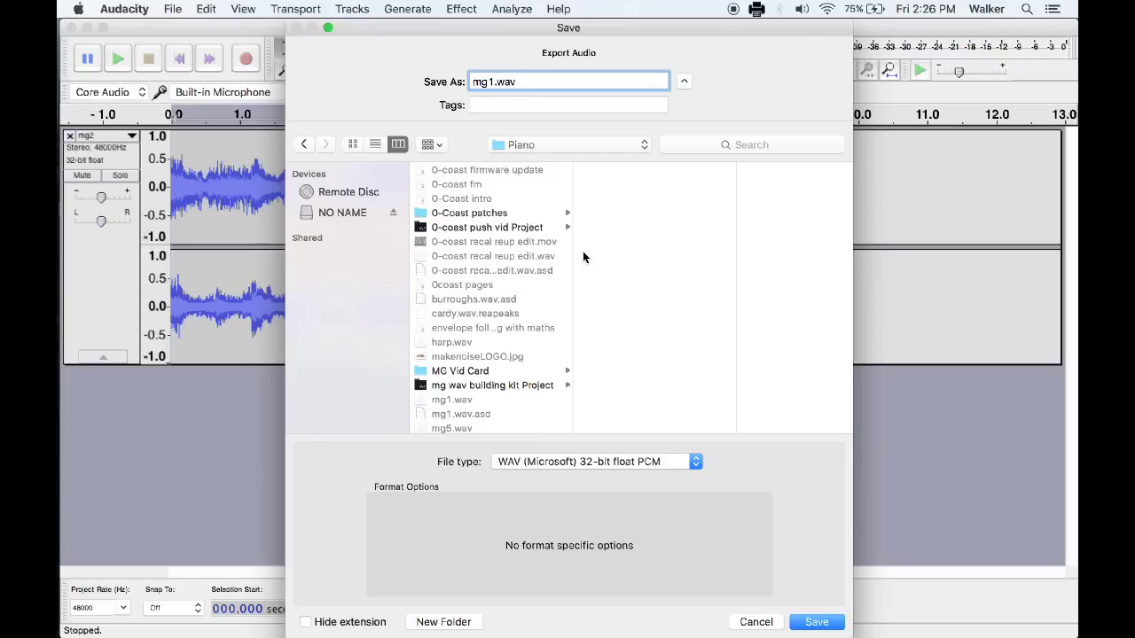
click(816, 623)
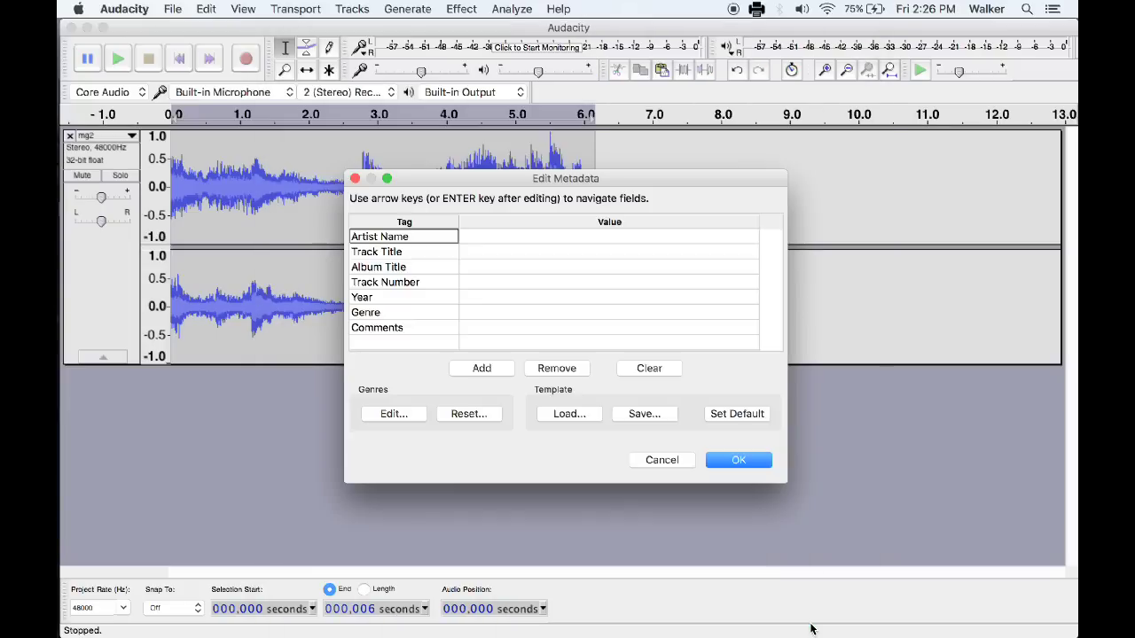
click(744, 459)
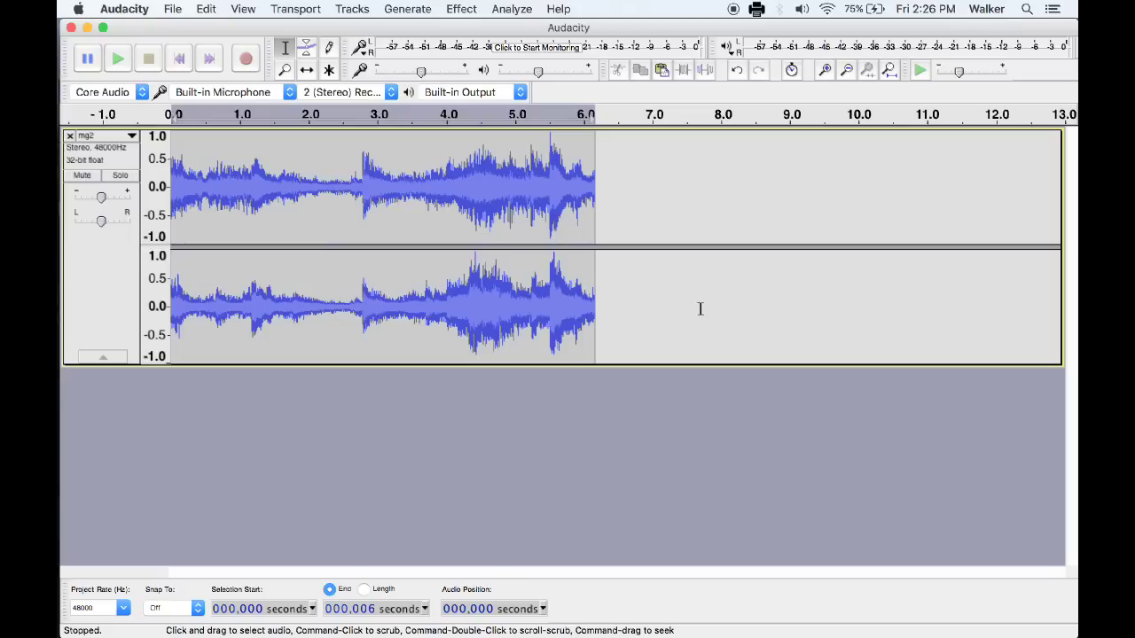
In REAPER, zoom in around 0:02.500–0:03.000 and turn off the grid lines
key(super+Tab)
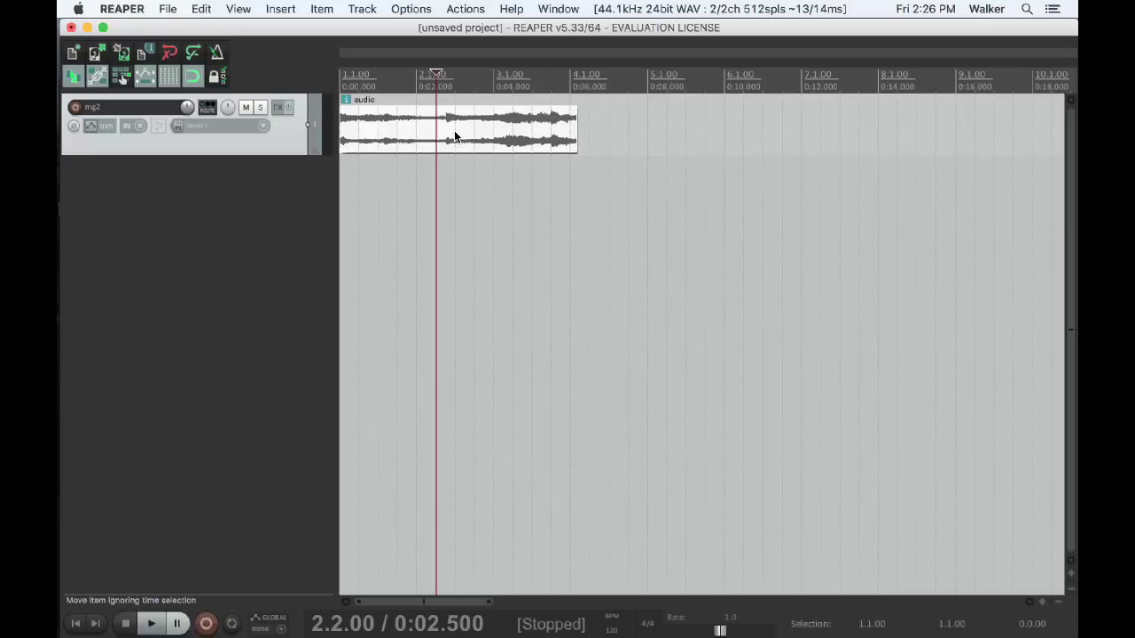
click(454, 133)
scroll(454, 133, up, 2)
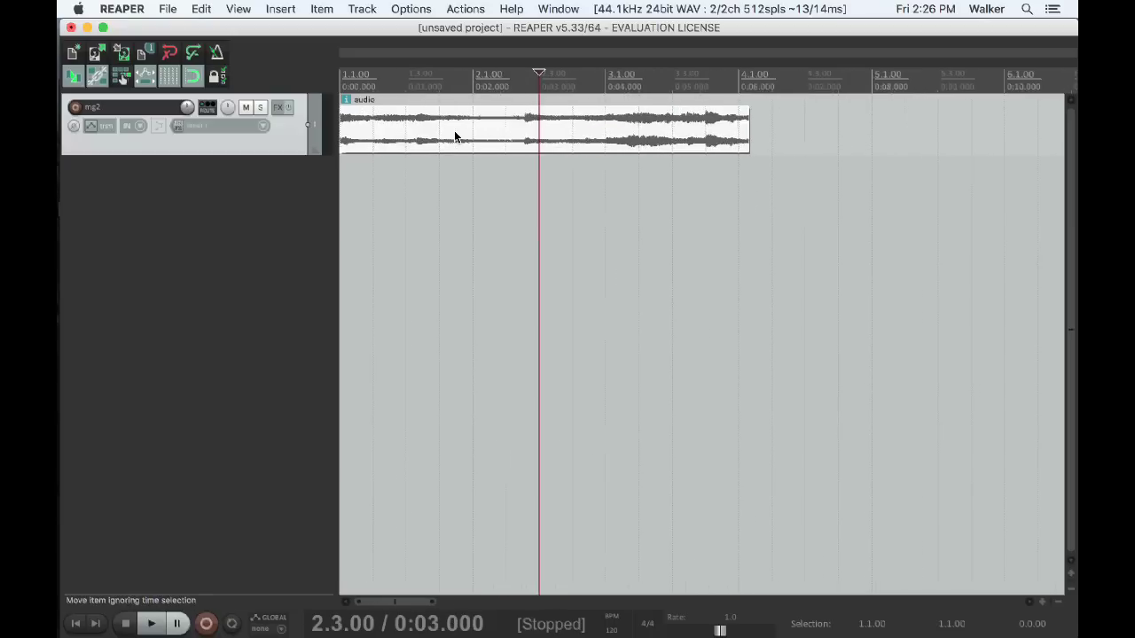
scroll(453, 130, up, 3)
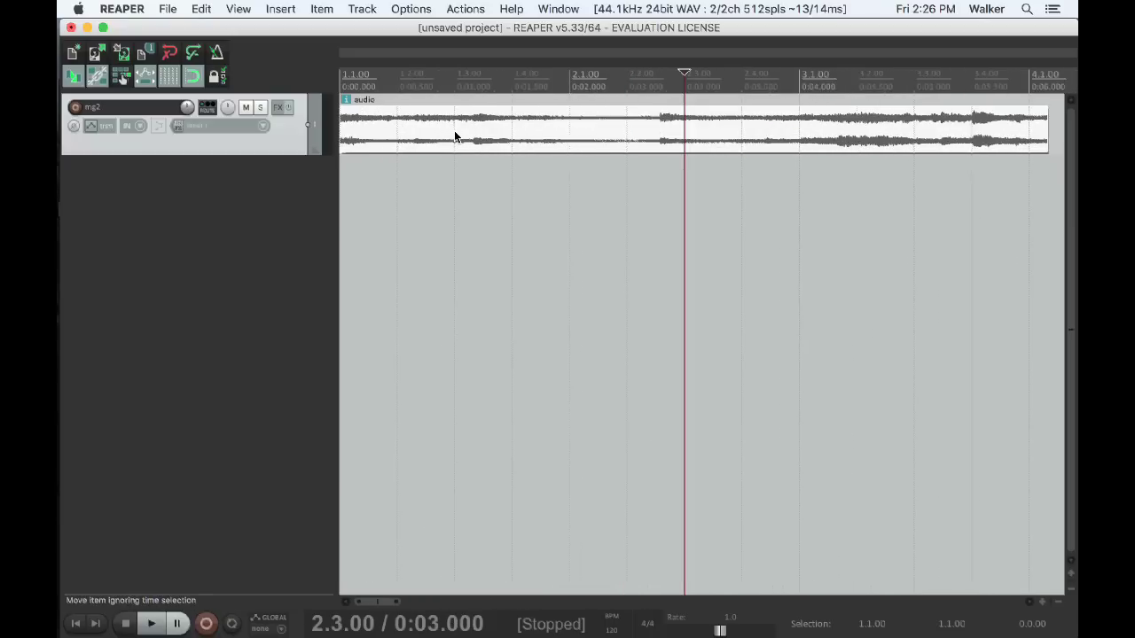
click(640, 142)
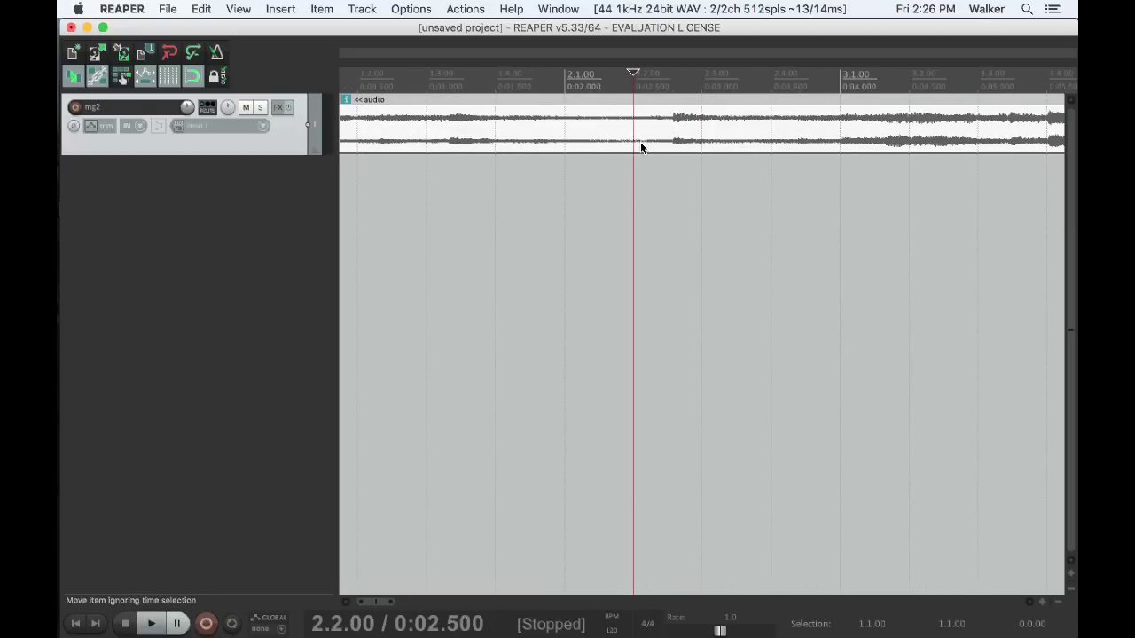
click(165, 81)
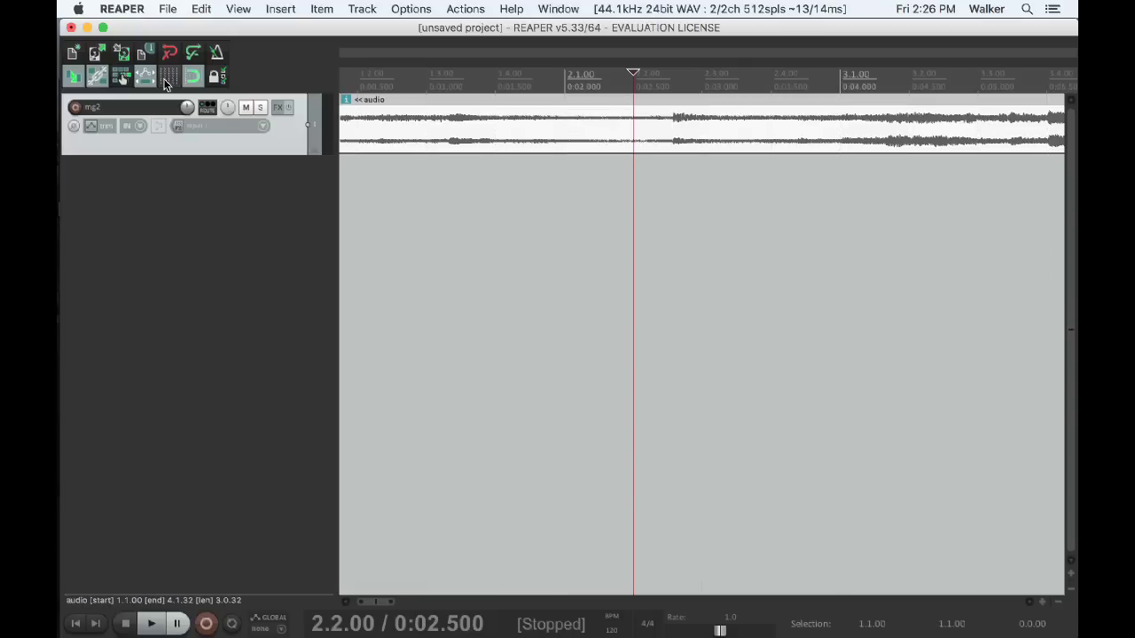
Add a marker where the audio gets louder, then set the play position to 0:04.901
click(671, 125)
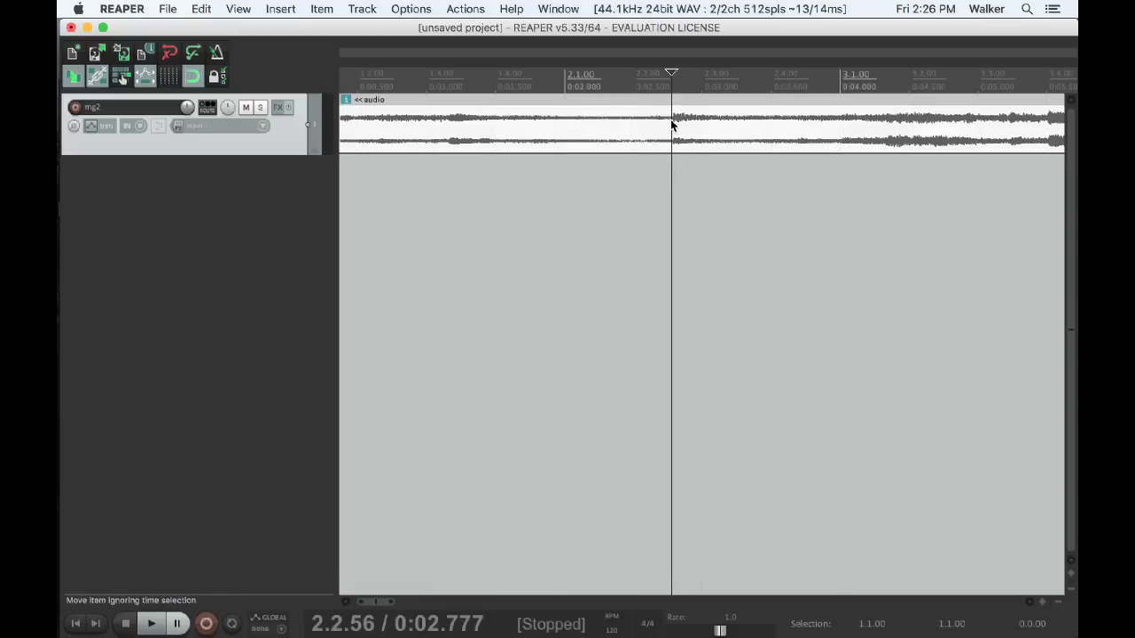
key(m)
click(731, 121)
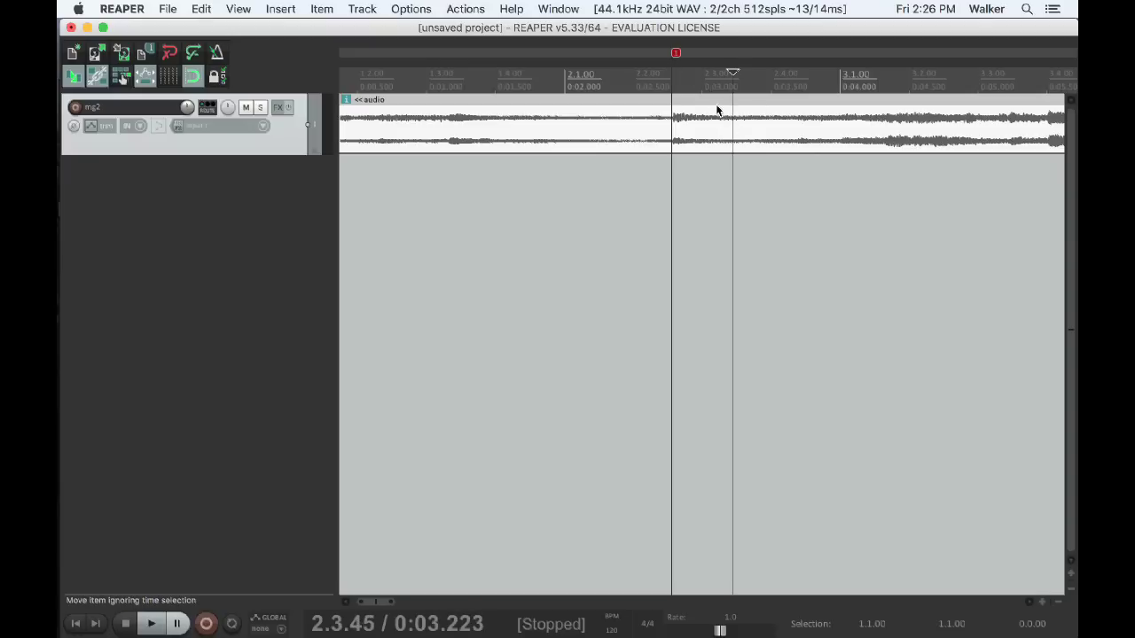
drag(677, 54, 676, 53)
click(677, 55)
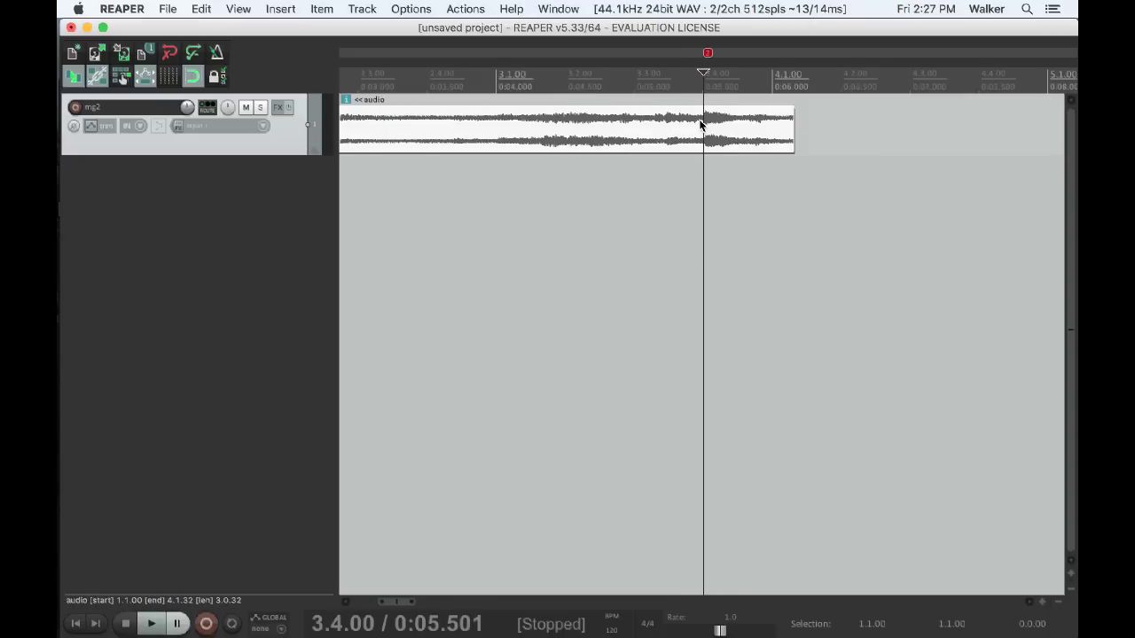
click(621, 113)
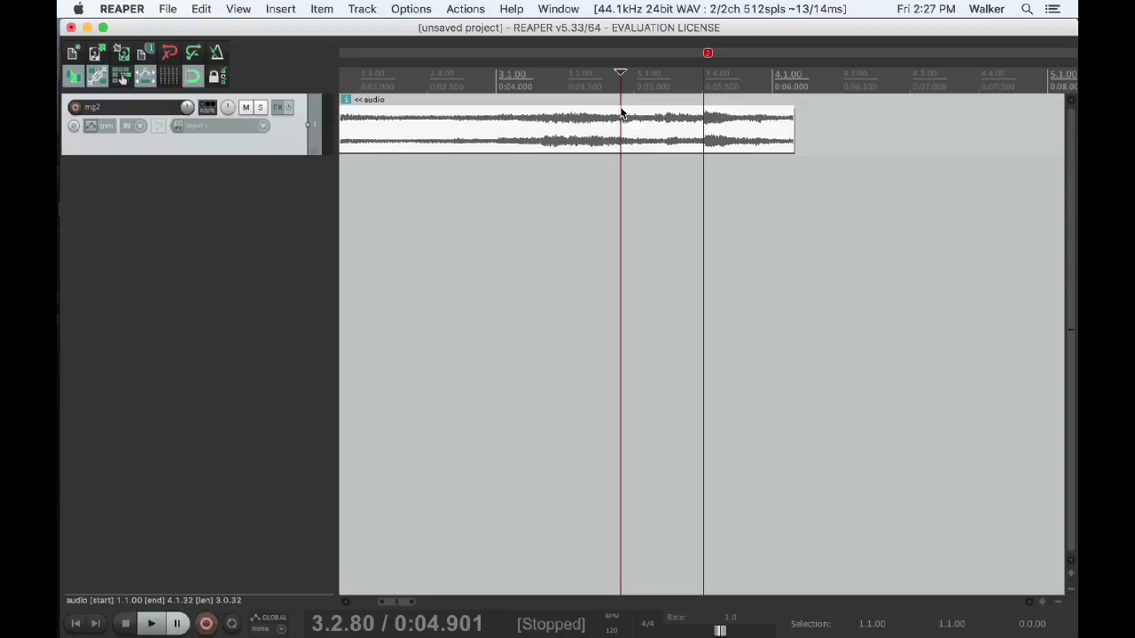
Open REAPER's Render to File settings and choose to browse for an output directory
click(167, 9)
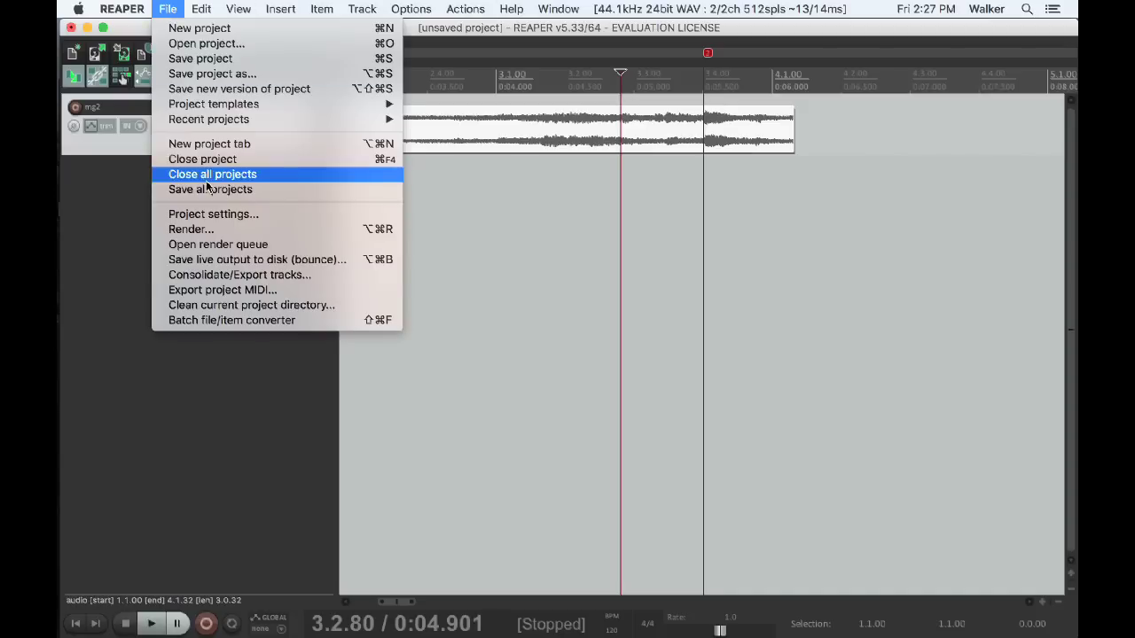
click(229, 230)
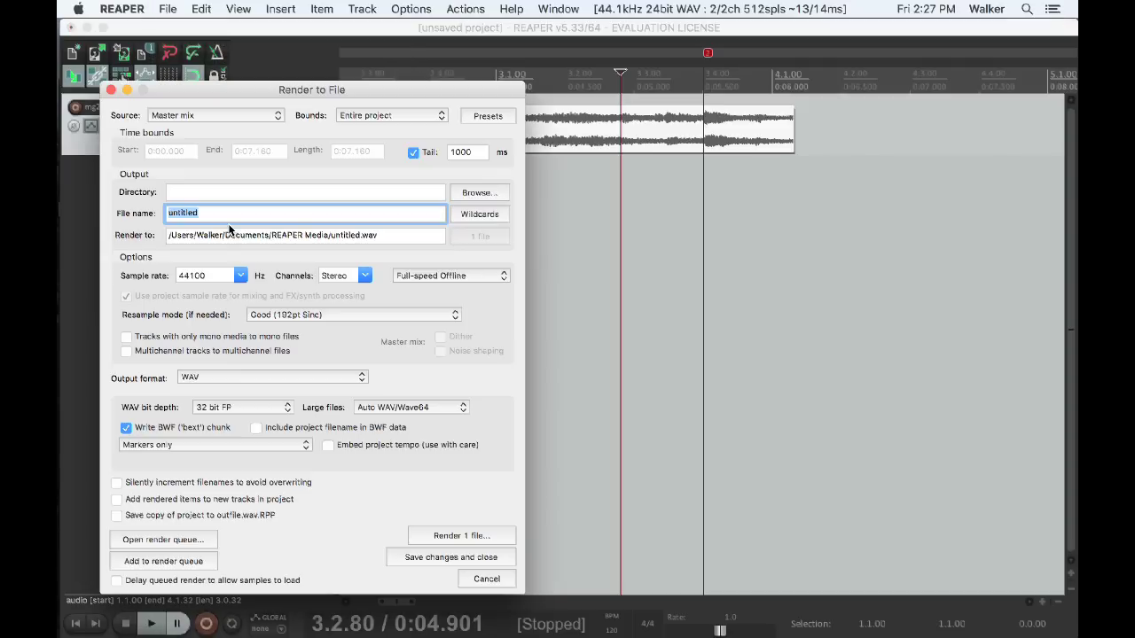
click(472, 192)
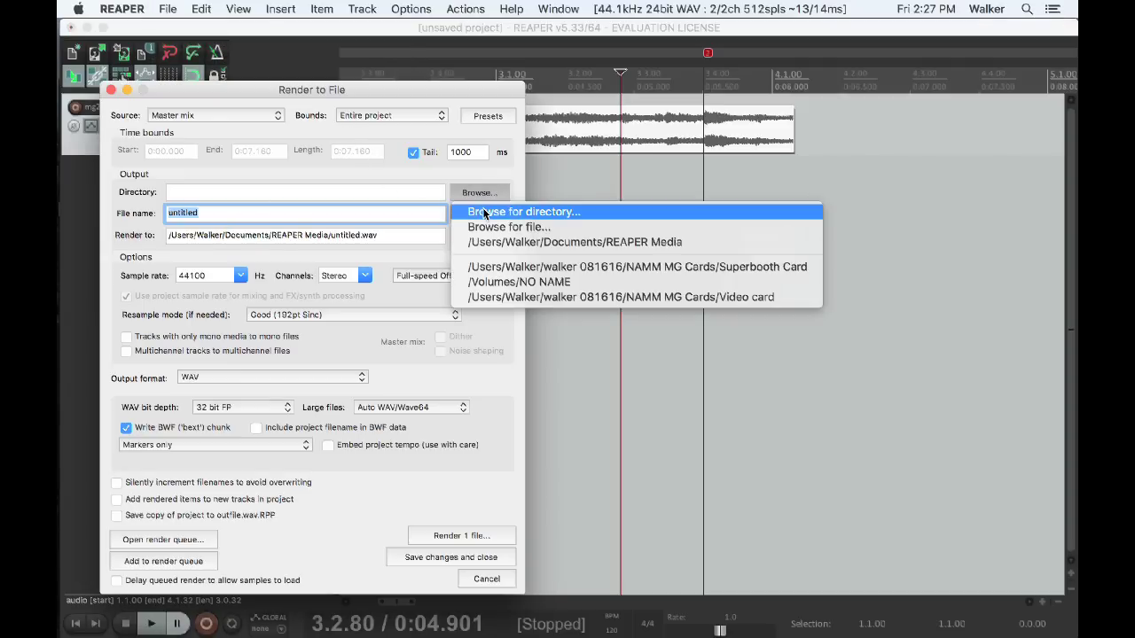
click(484, 212)
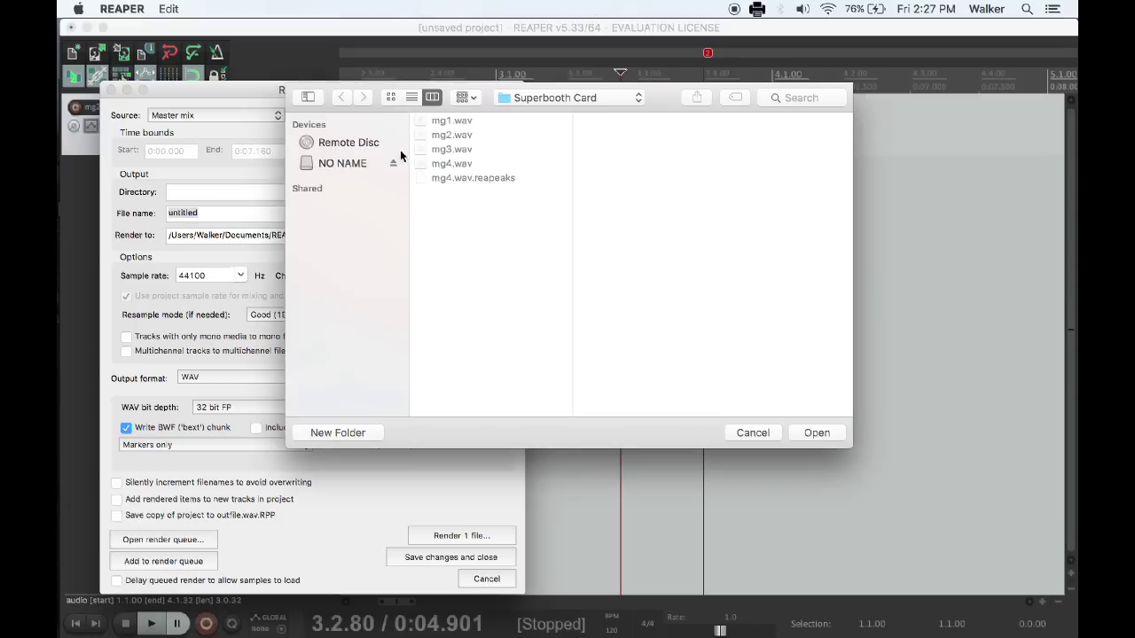
Pick Desktop/video/Piano as the render directory and name the file mg2
click(555, 96)
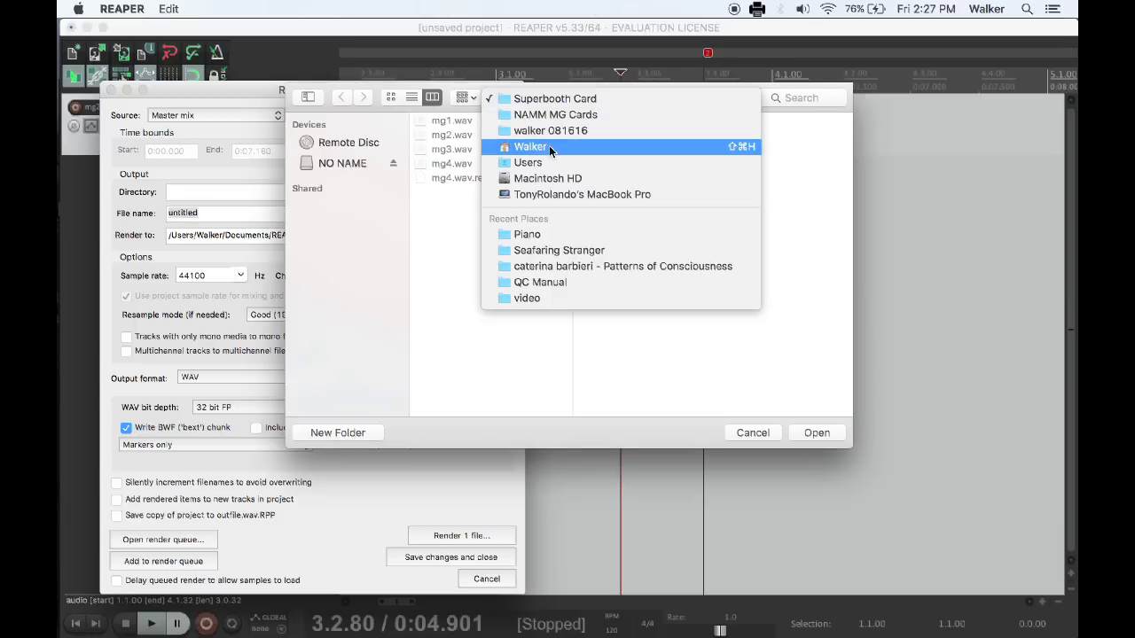
click(536, 300)
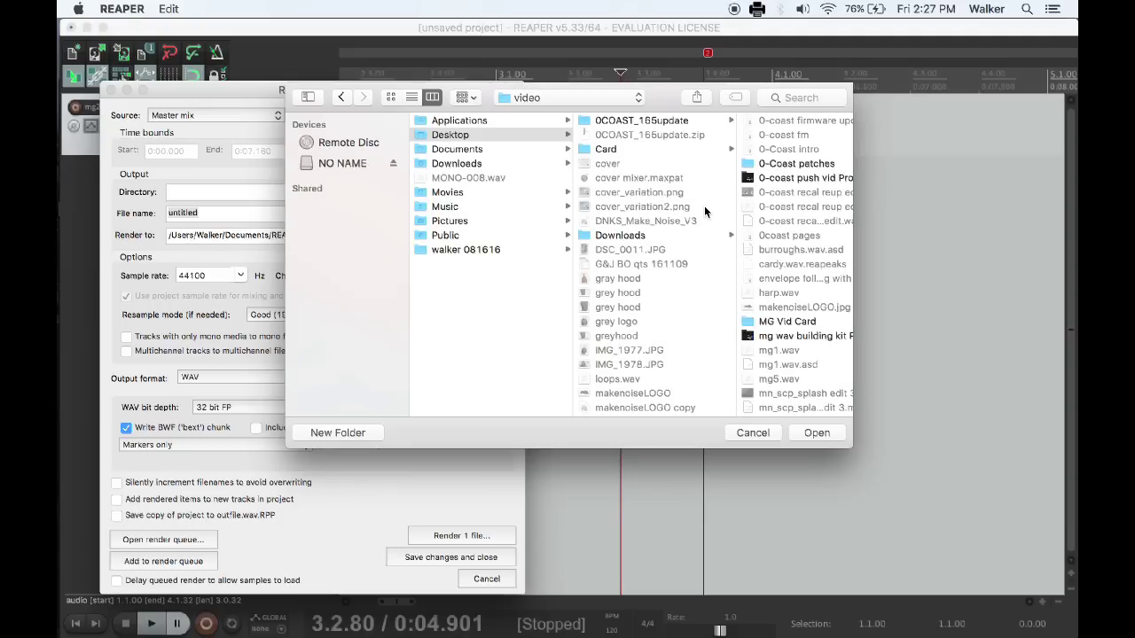
scroll(704, 206, right, 2)
scroll(703, 205, down, 4)
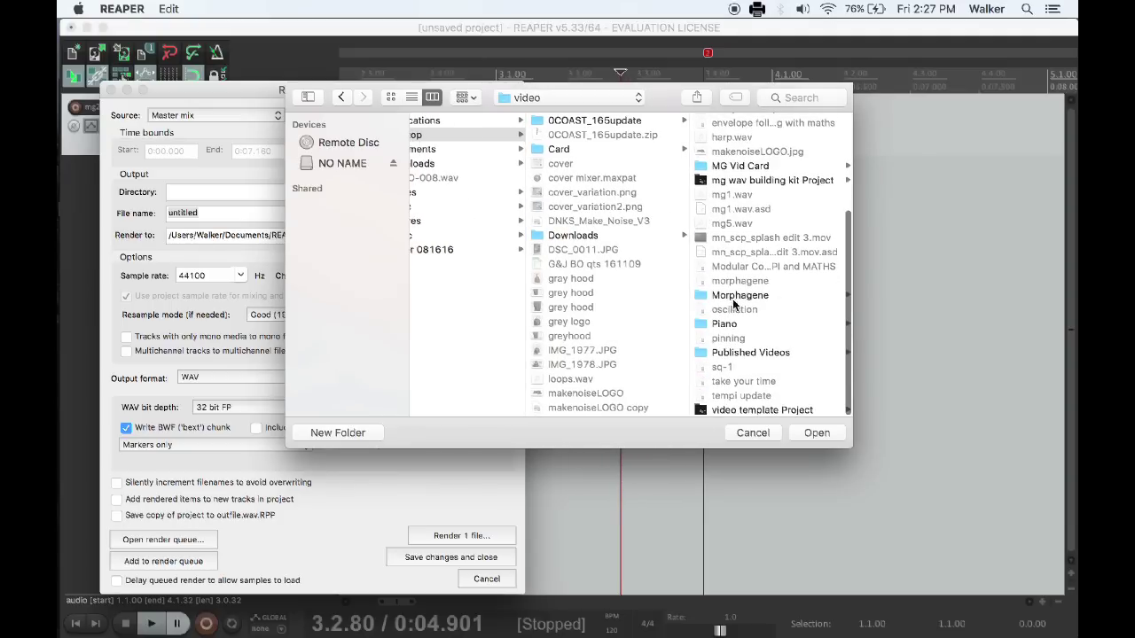
click(732, 330)
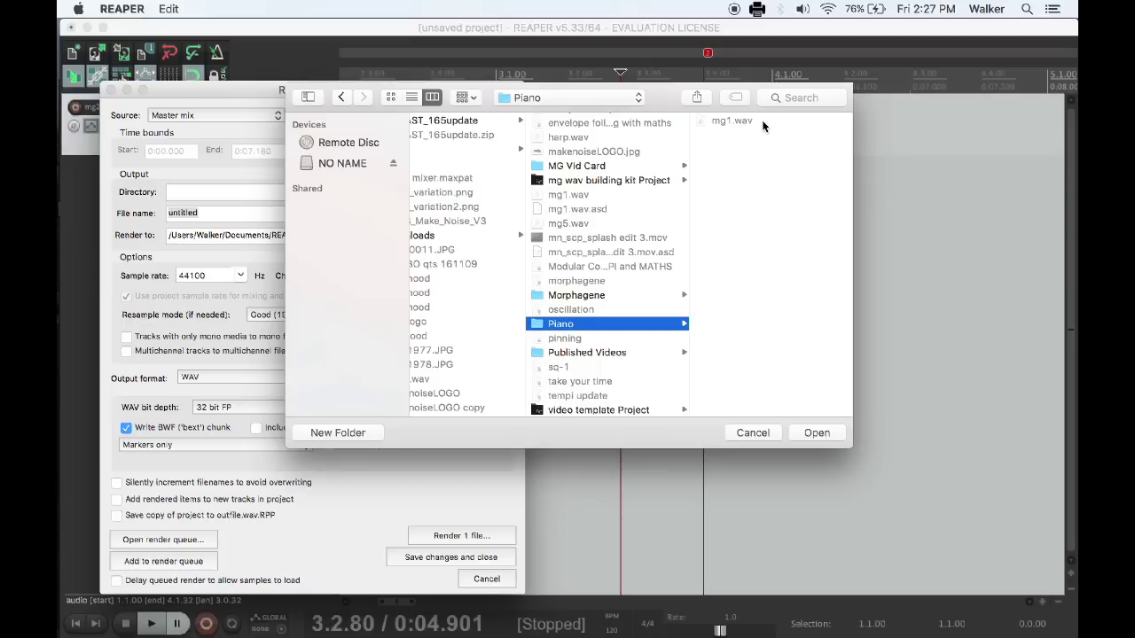
click(816, 432)
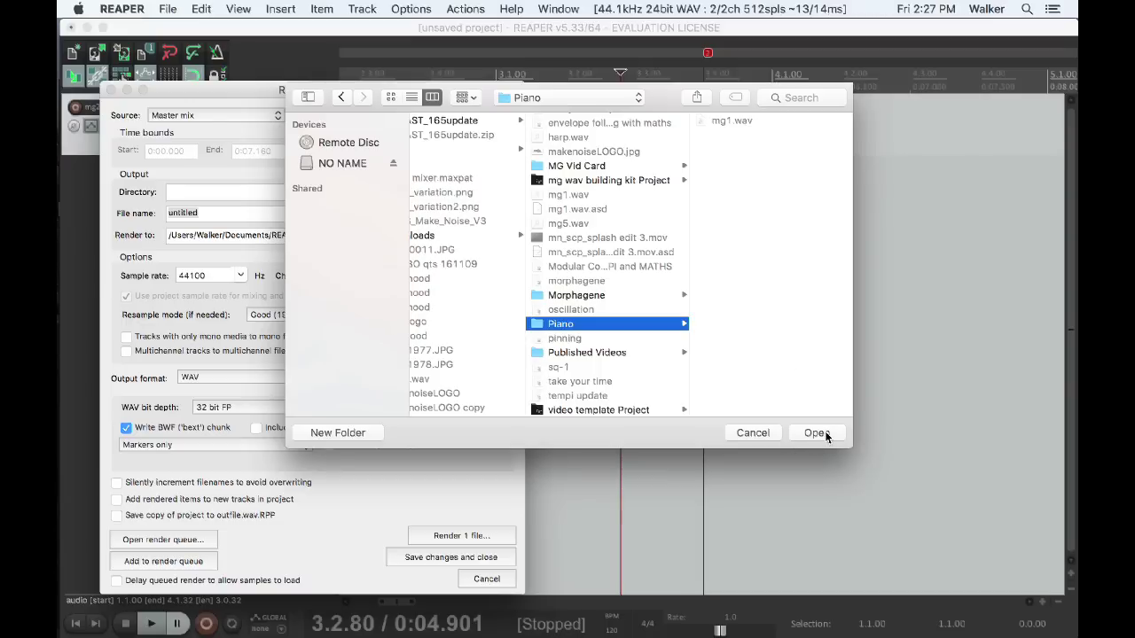
text(mg2)
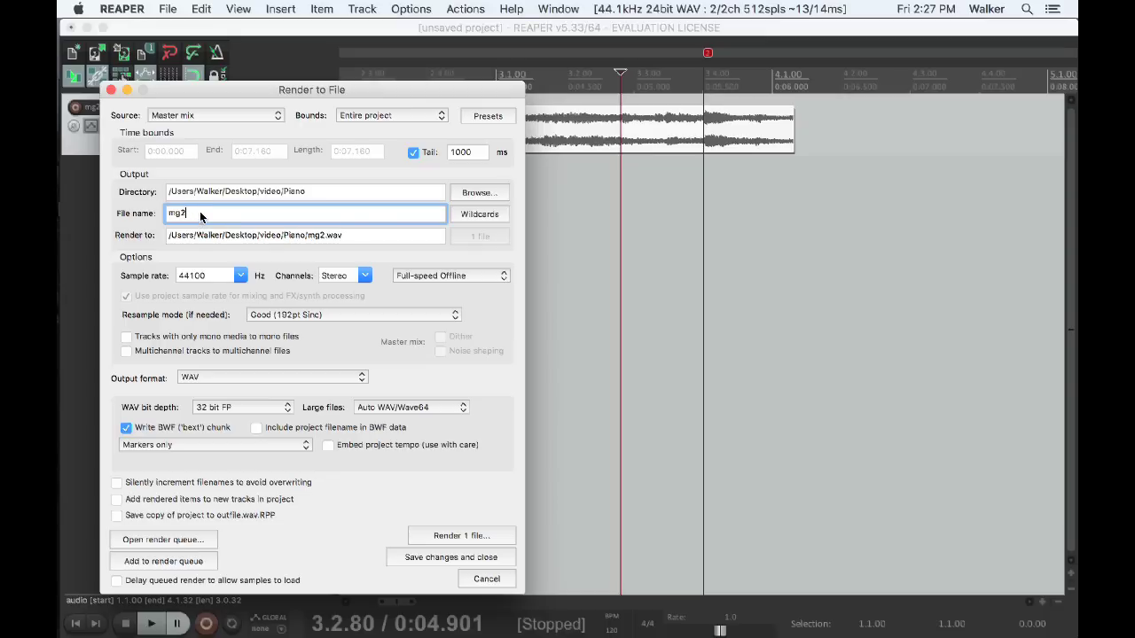
Turn off the 1000 ms render tail and set 48000 Hz sample rate, Stereo channels
click(412, 155)
click(412, 154)
click(413, 154)
click(240, 275)
click(206, 370)
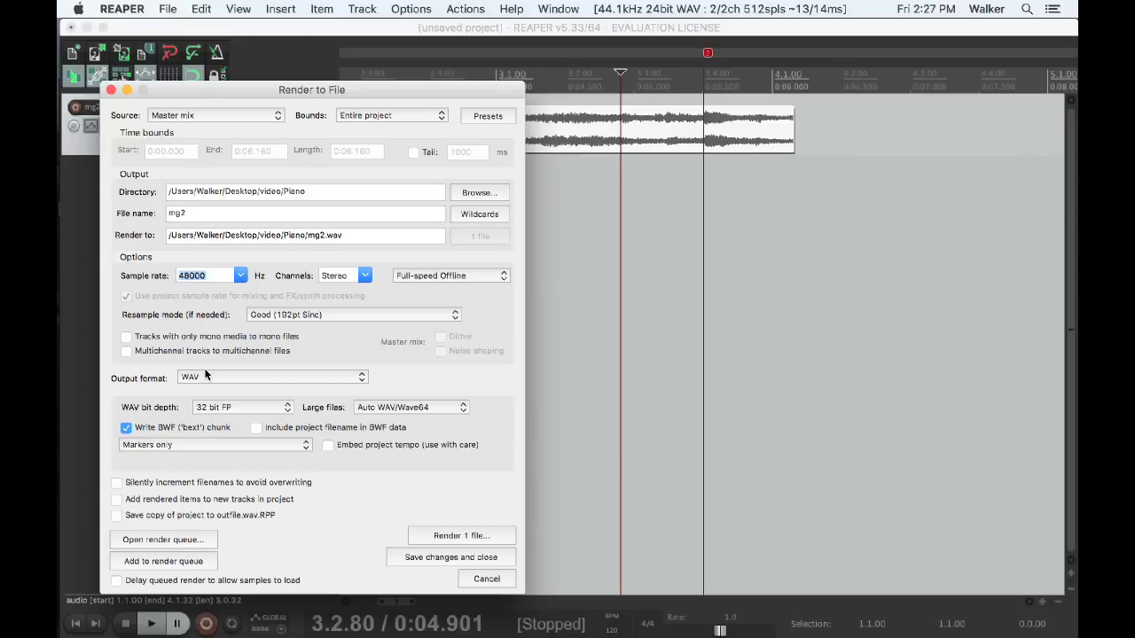
click(364, 276)
click(342, 304)
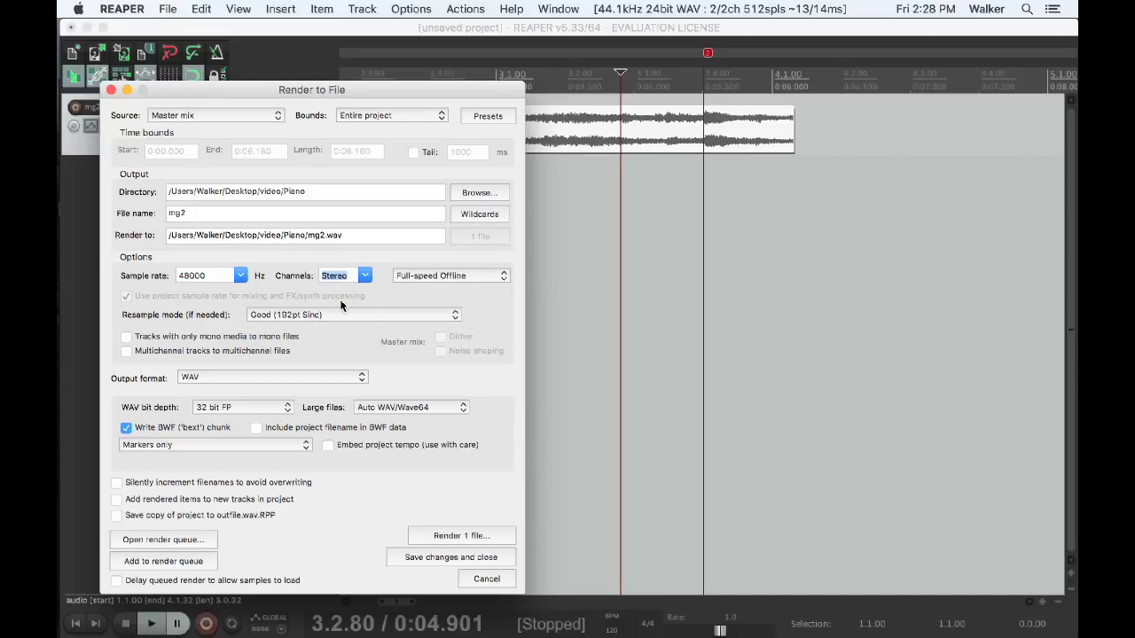
Use 32 bit FP WAV depth with Markers only embedding, and render mg2.wav
click(255, 412)
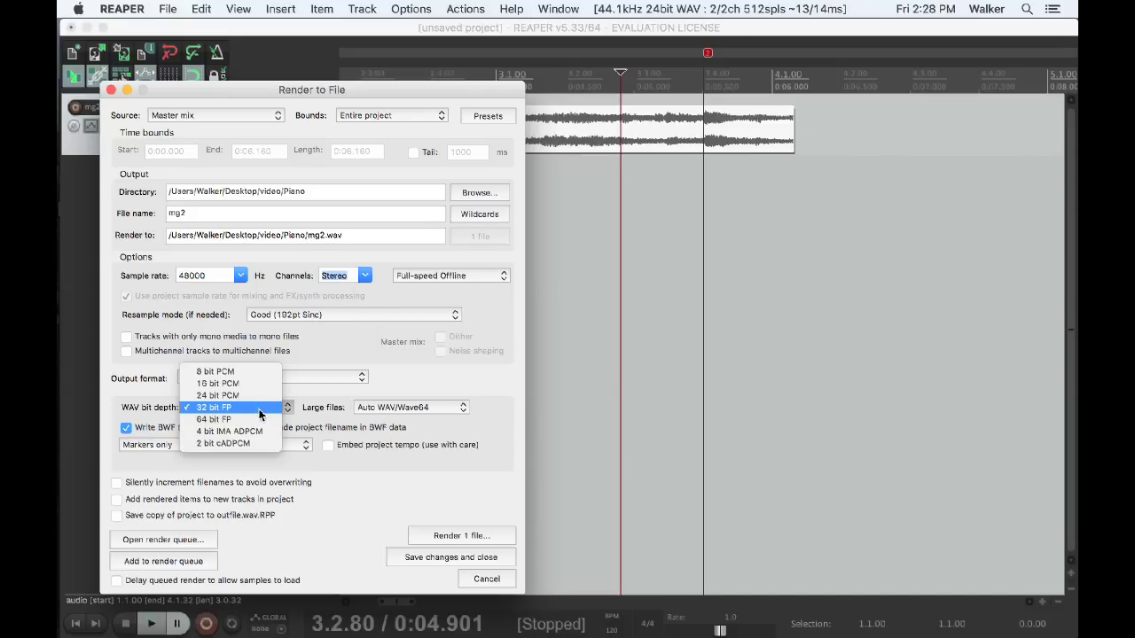
click(234, 407)
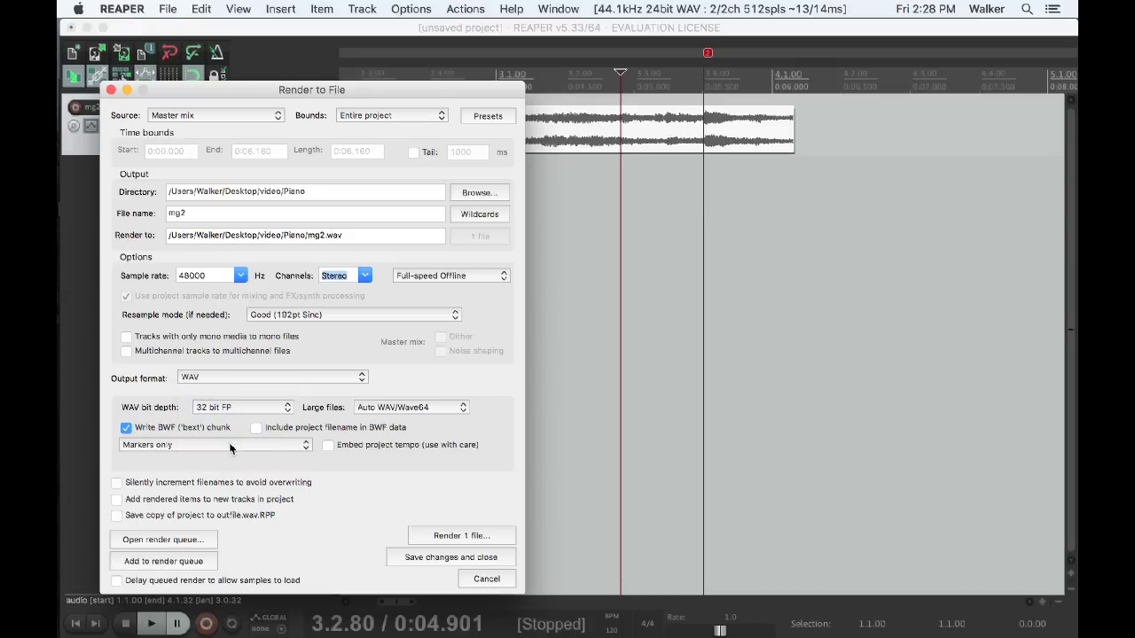
click(259, 452)
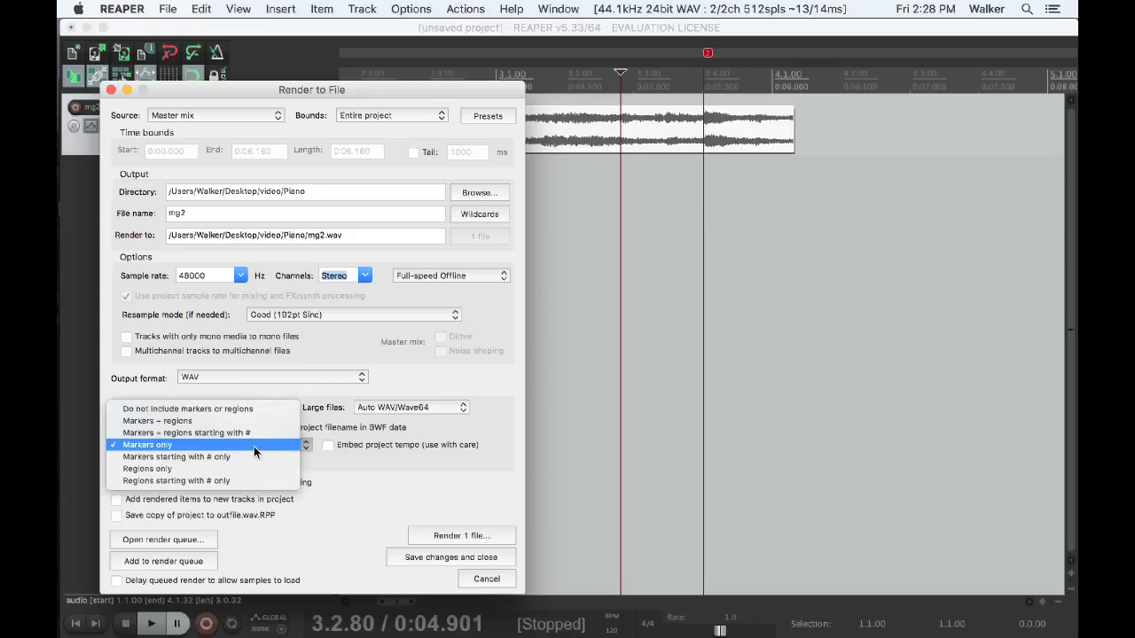
click(200, 445)
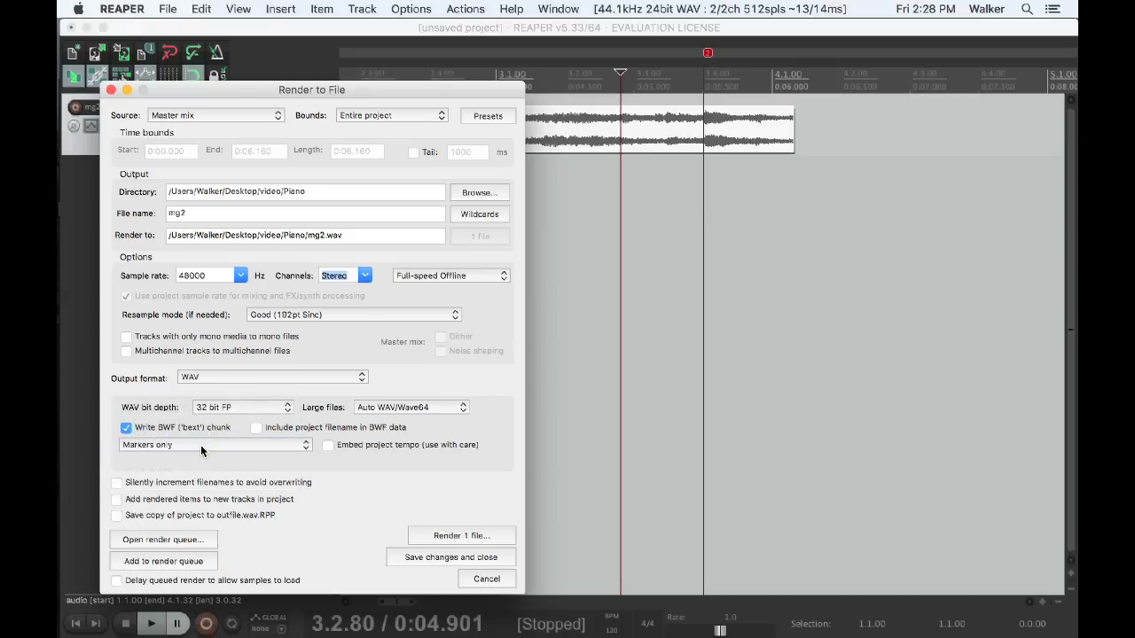
click(432, 537)
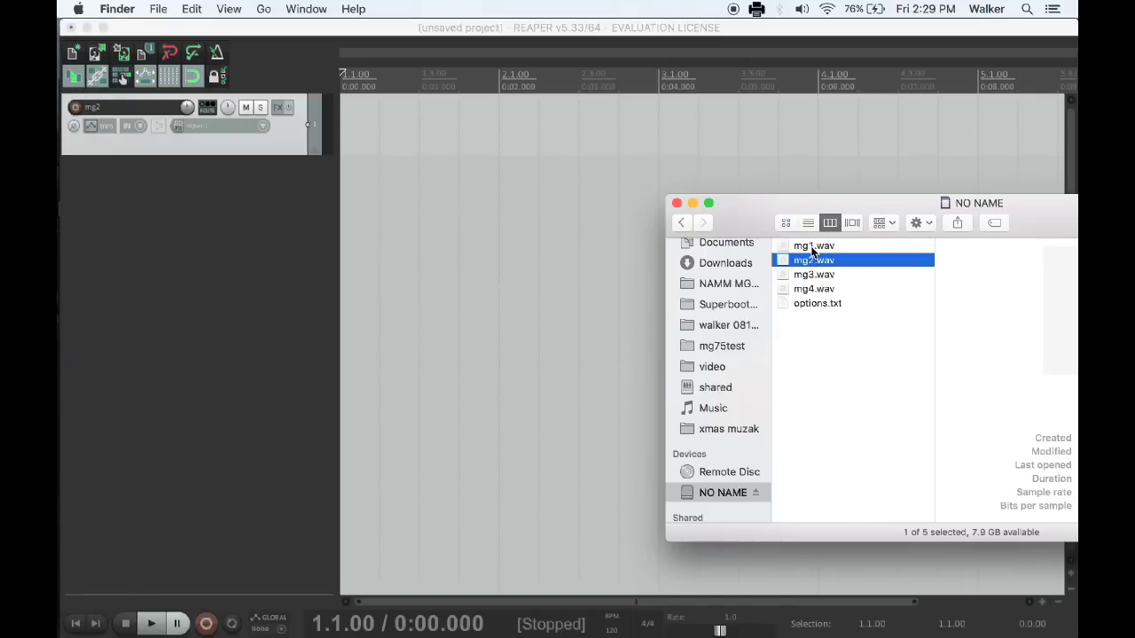
Drop mg1.wav at the project start and import its media cues as project markers
drag(812, 248, 347, 131)
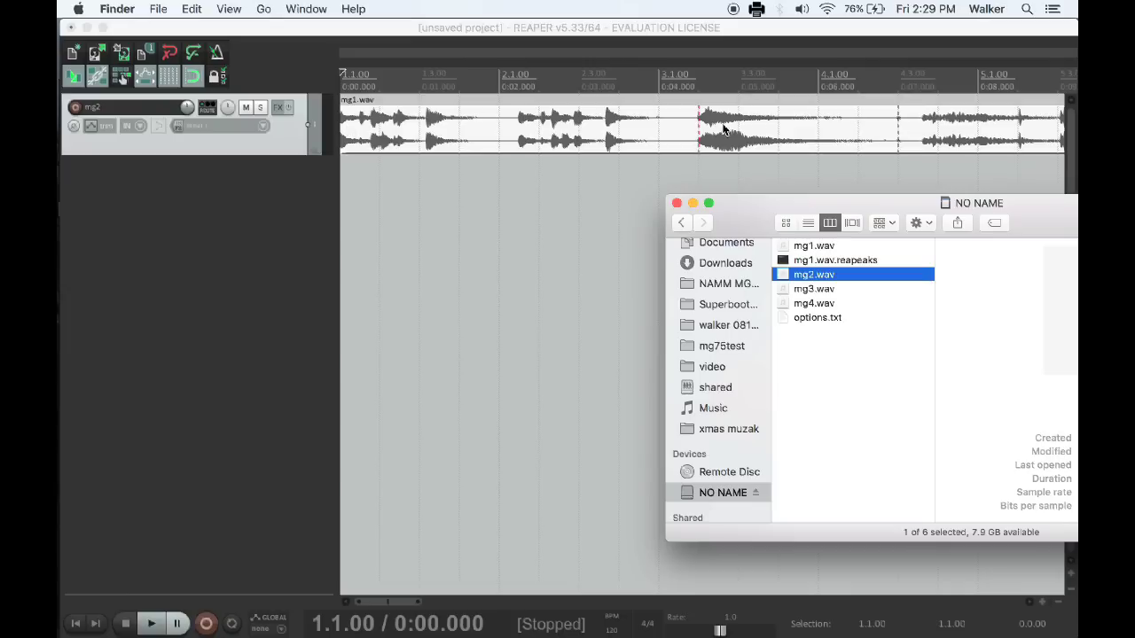
click(568, 28)
click(321, 8)
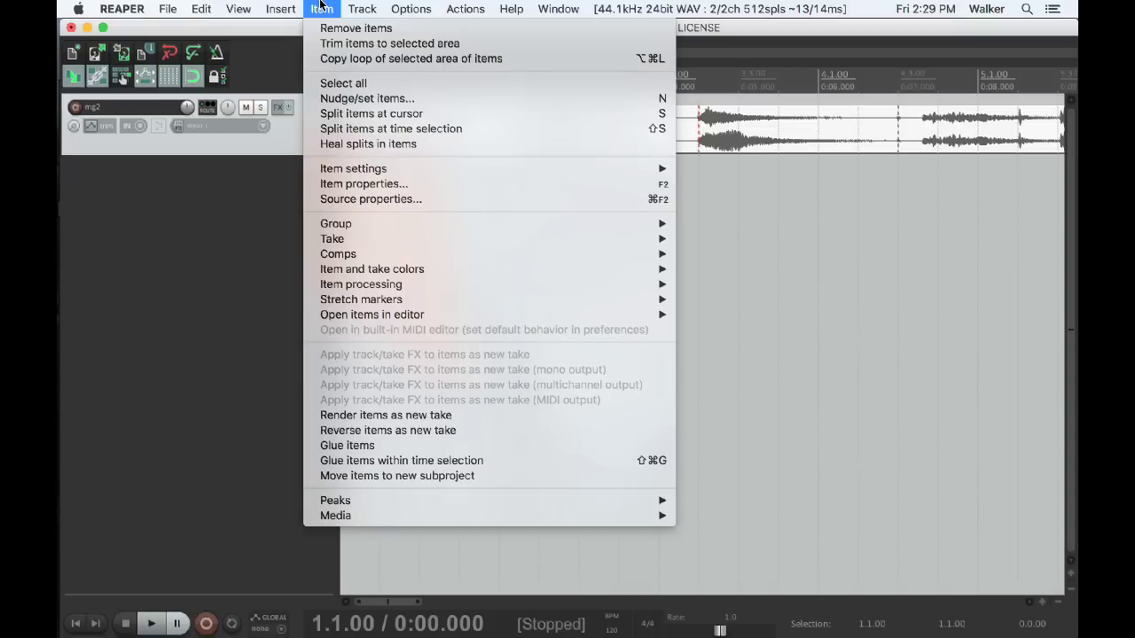
mouse_move(376, 289)
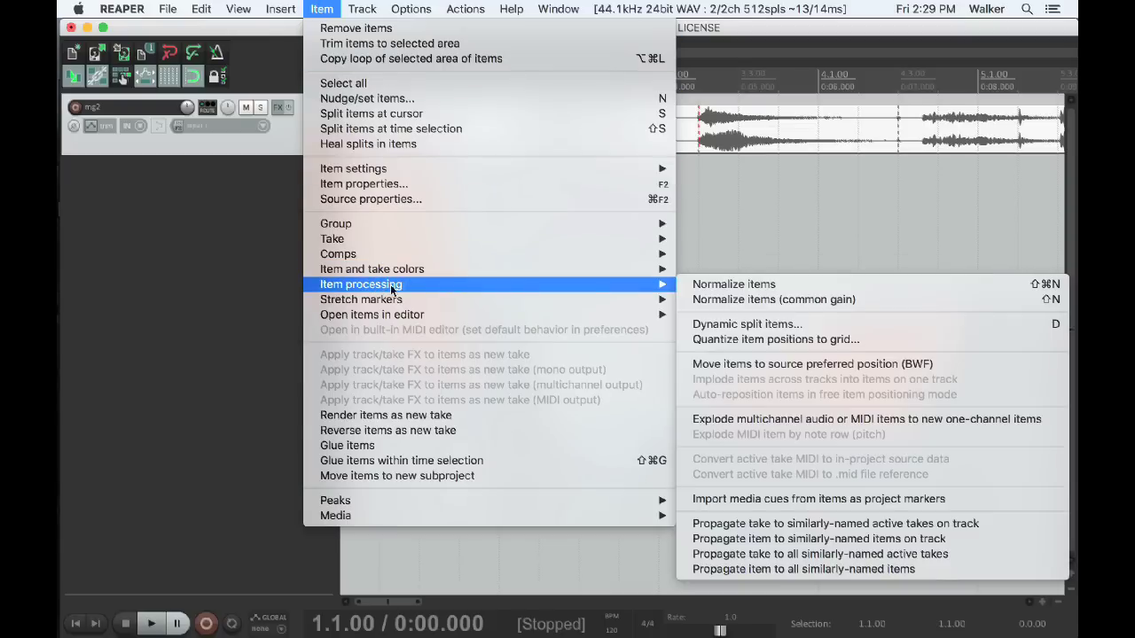
click(786, 499)
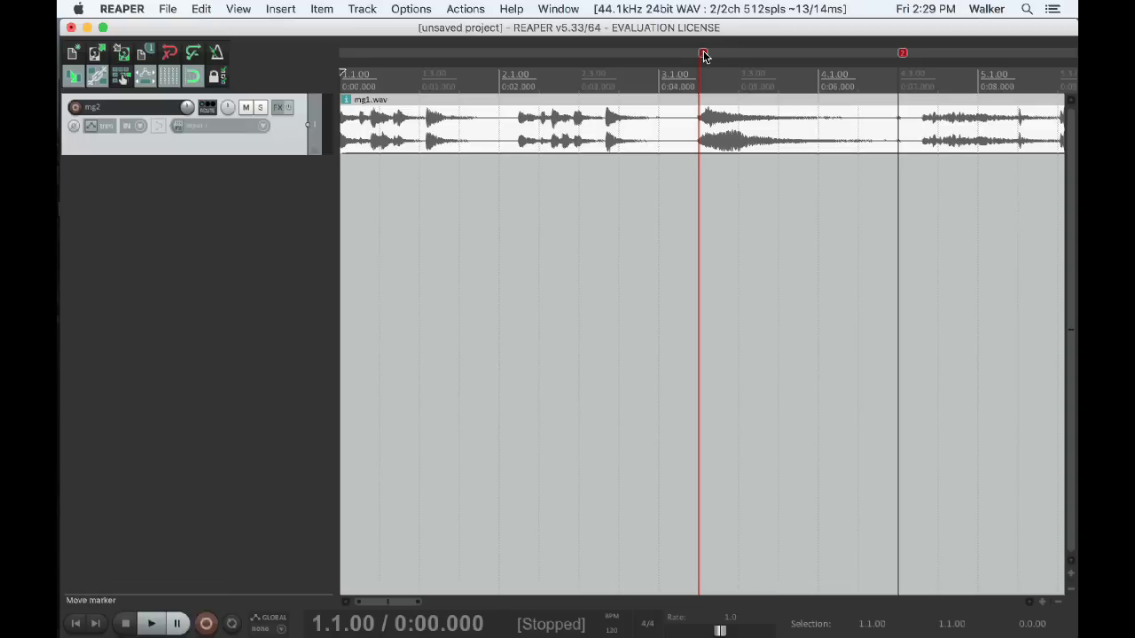